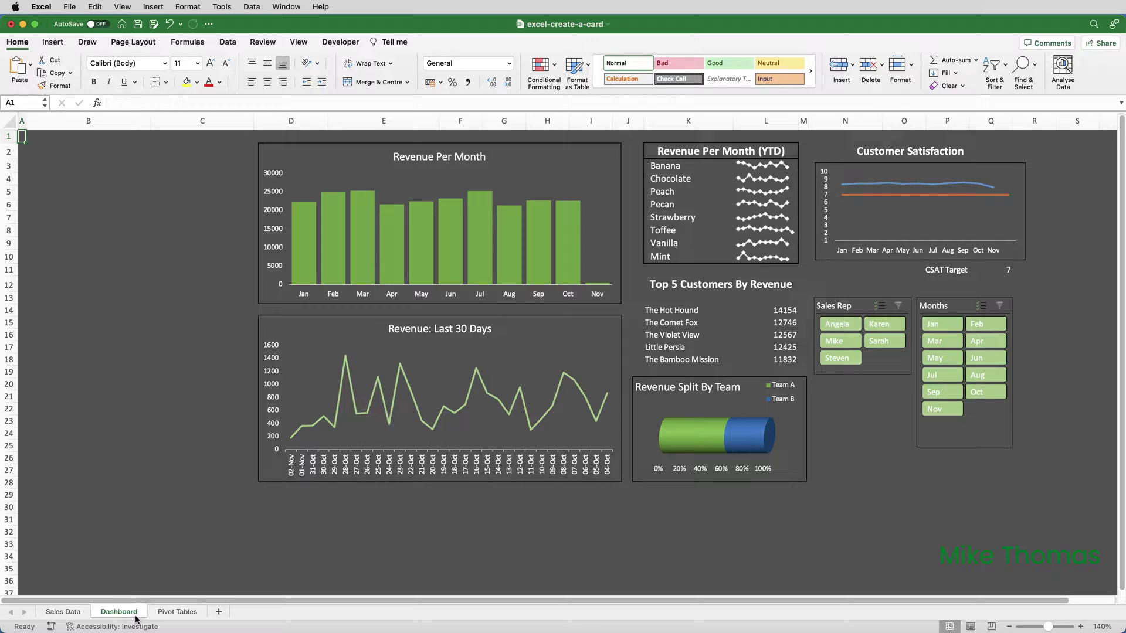
Look over the Sales Data and Dashboard sheets, ending on Pivot Tables where A16 holds £232,256
click(80, 615)
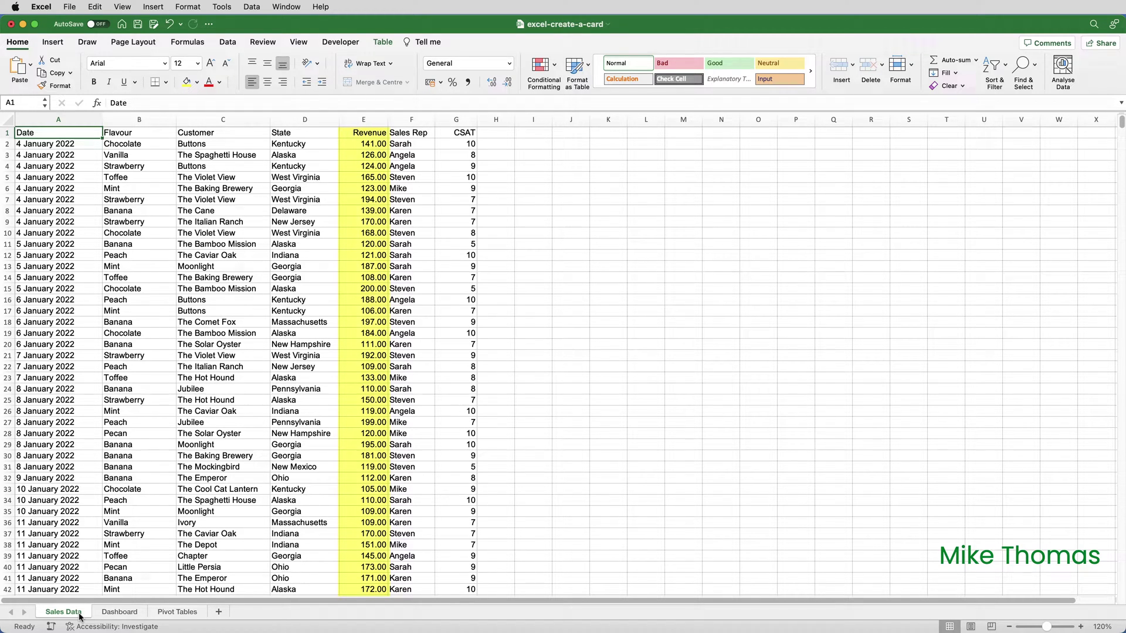
click(118, 613)
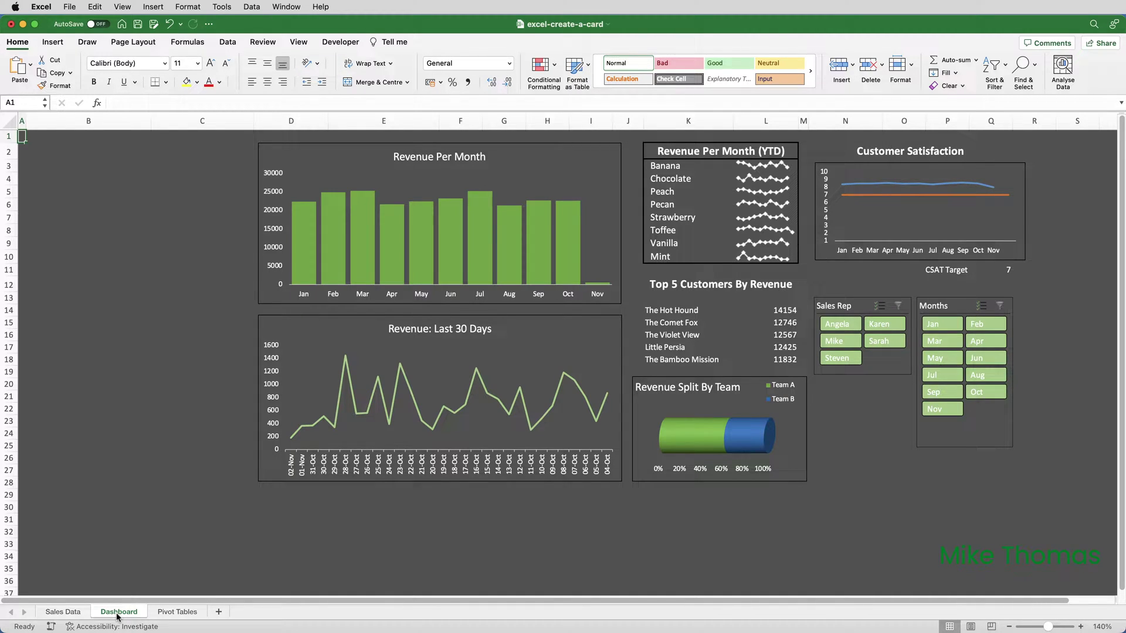
click(168, 612)
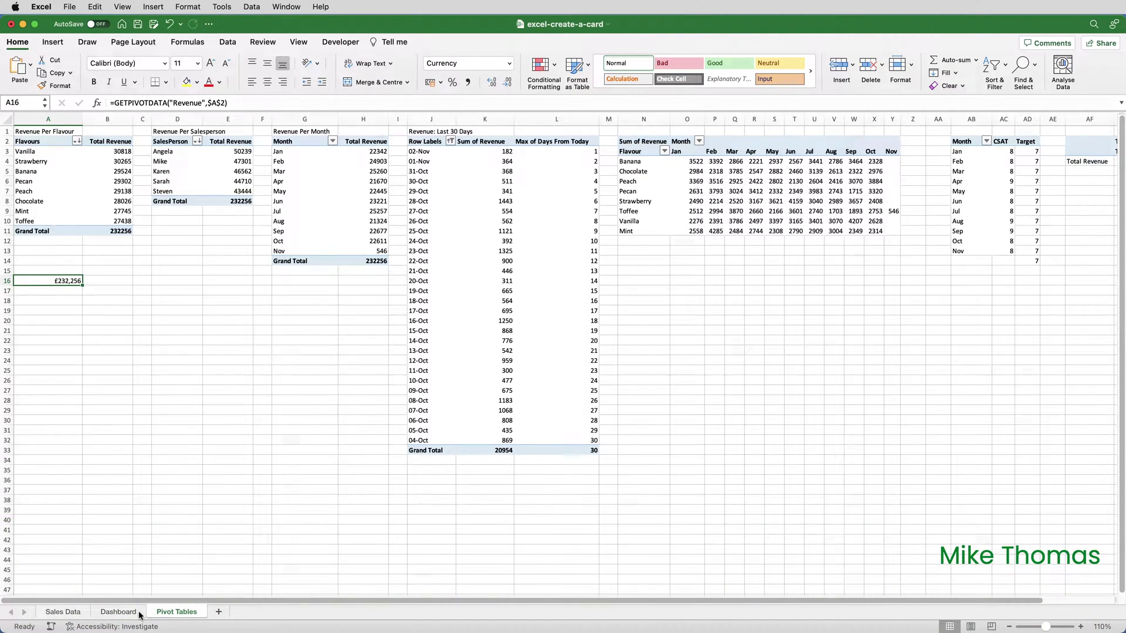
Draw a new text box over cells B2:B3 on the Dashboard sheet
click(139, 613)
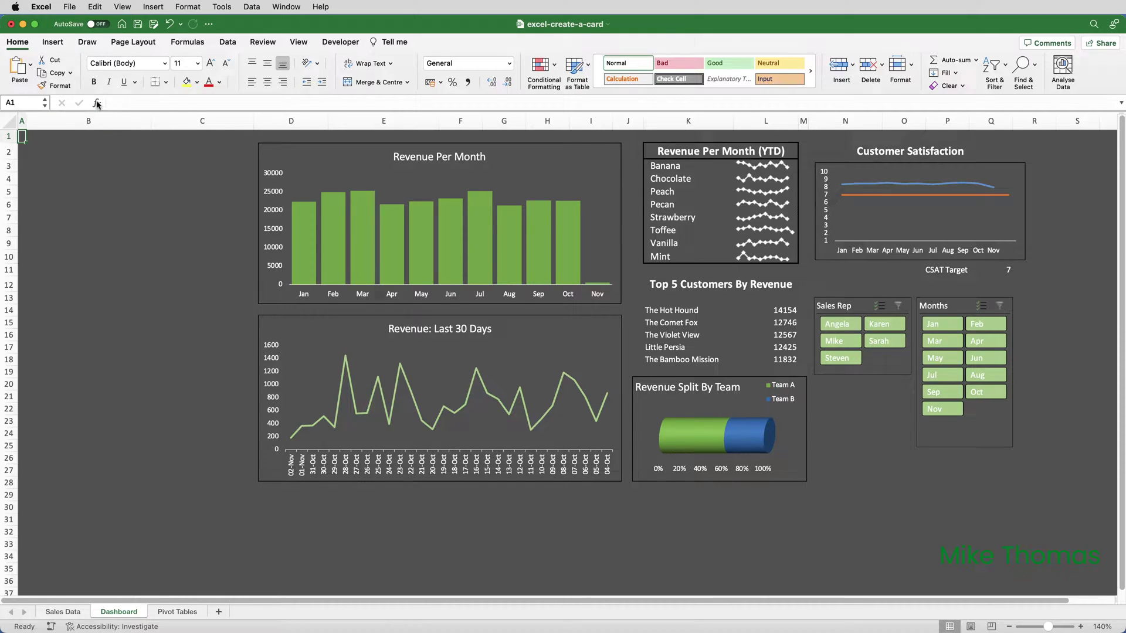
click(62, 44)
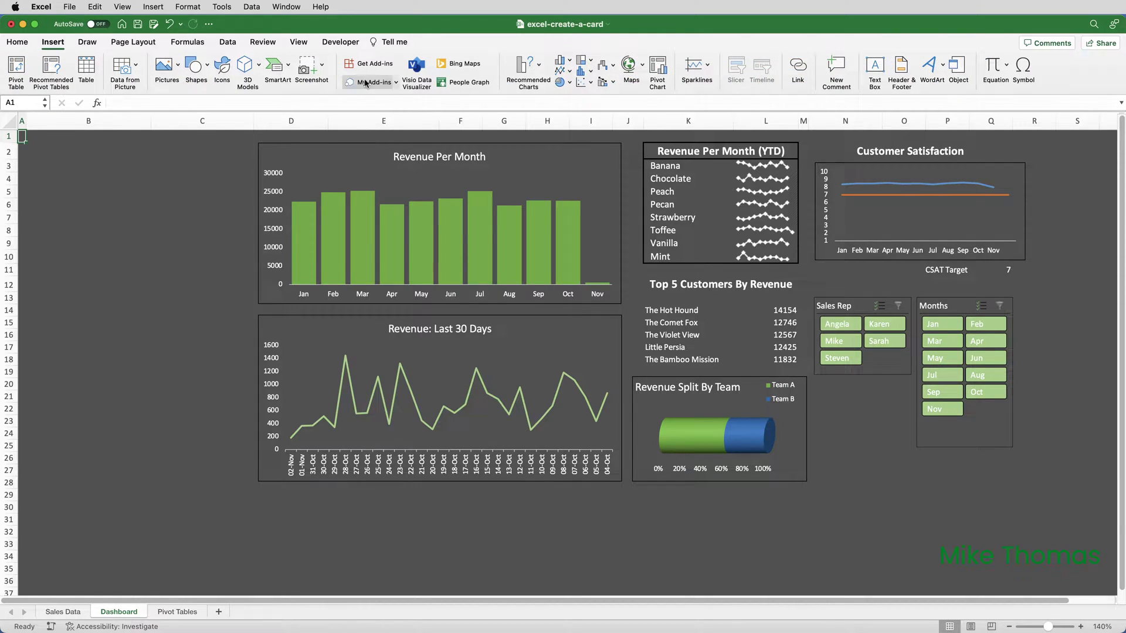
click(874, 67)
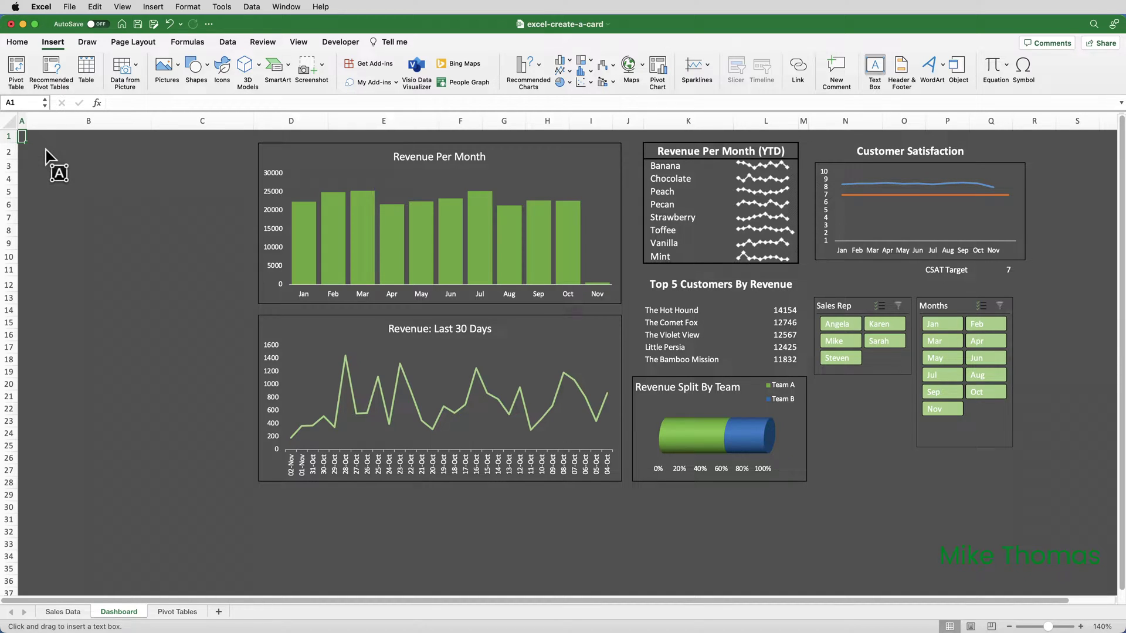
drag(46, 151, 170, 176)
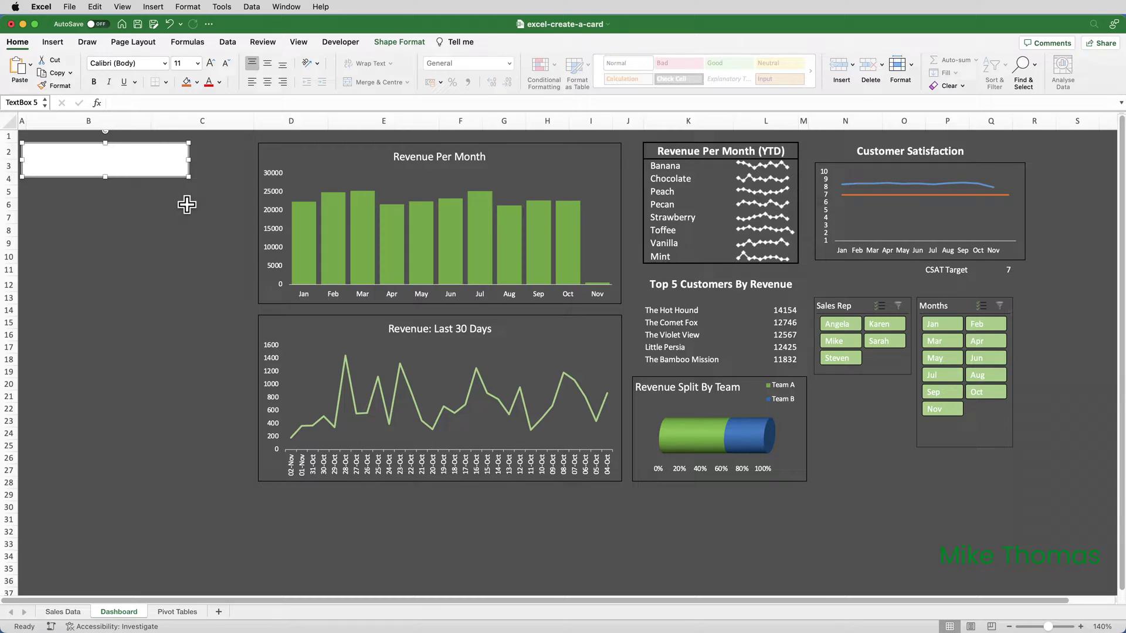
Enter 'Total Revenue YTD' in the text box and give it a Dark Green shape fill
click(106, 162)
text(Total Revenue YTD)
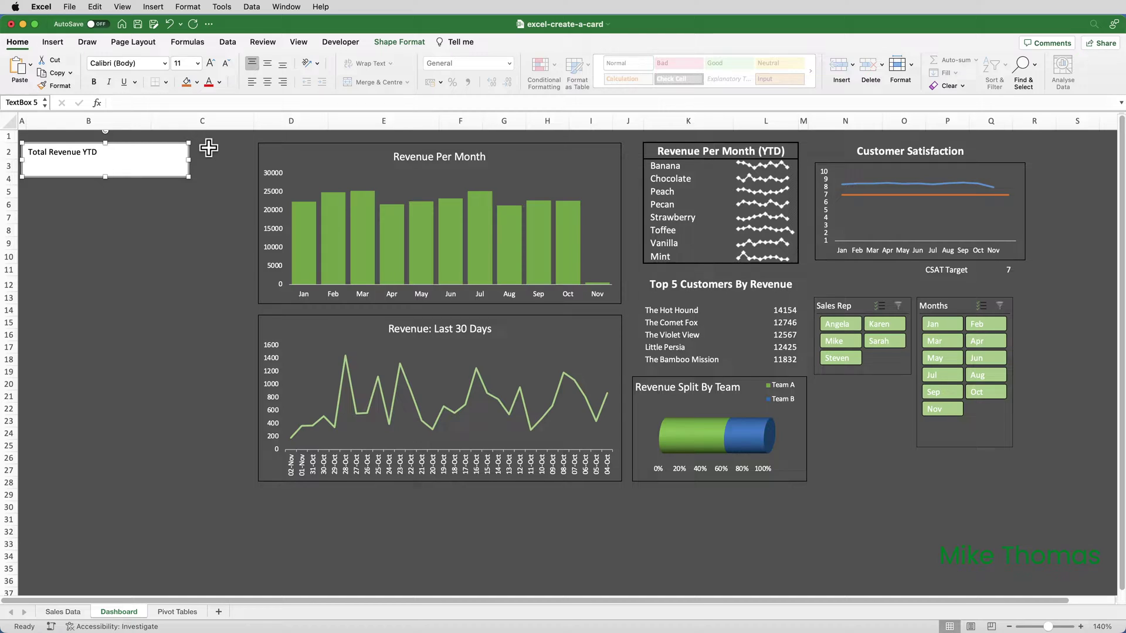
click(394, 42)
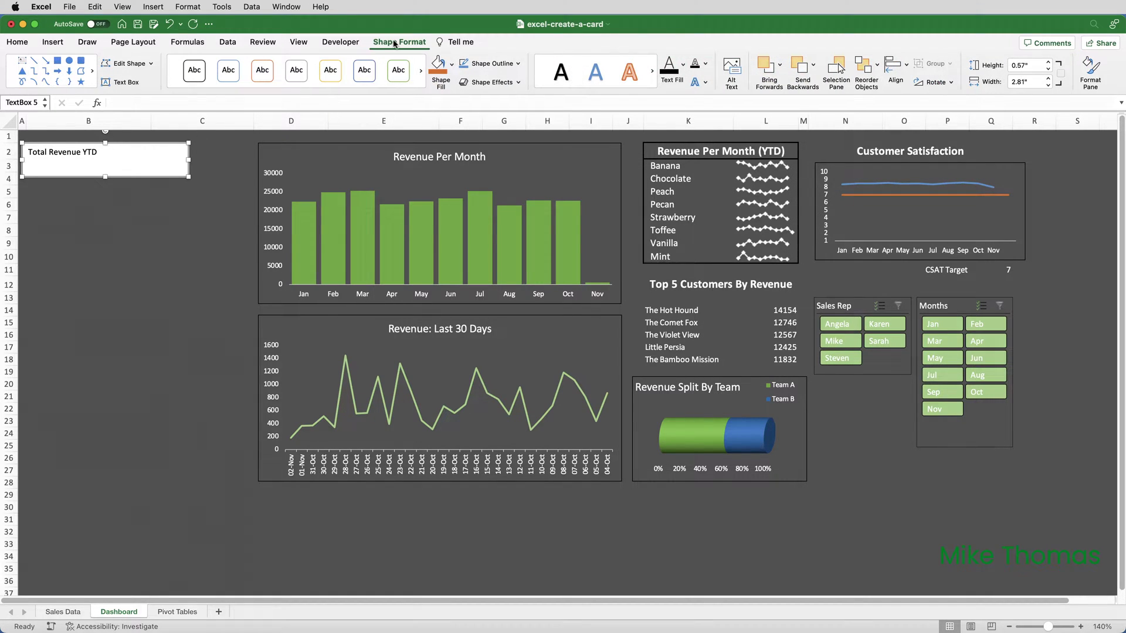
click(452, 65)
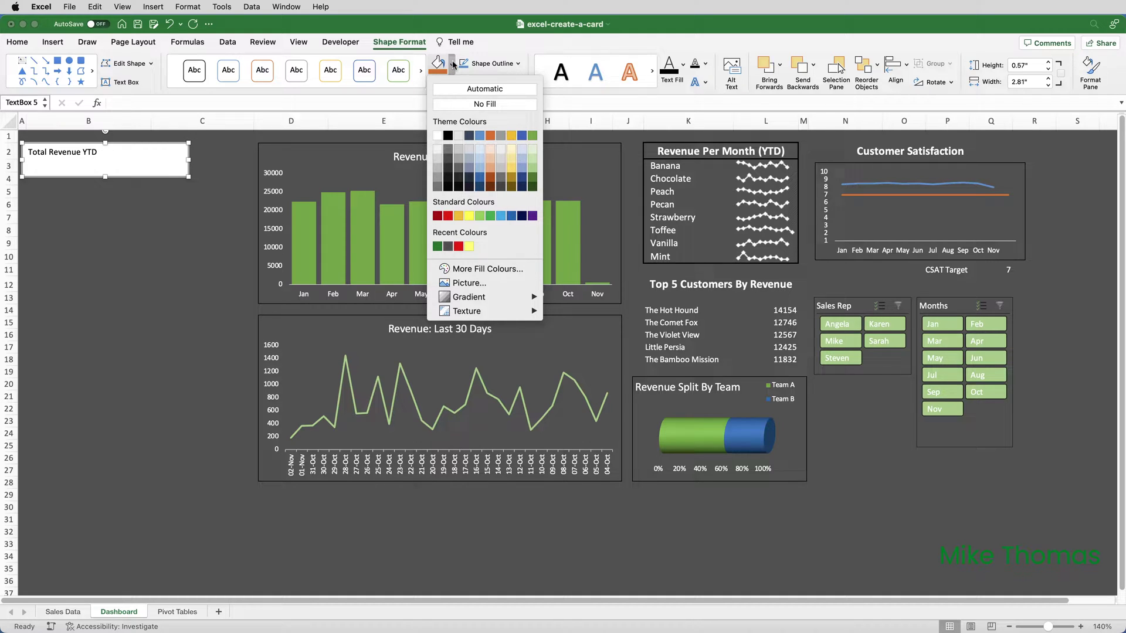
click(437, 247)
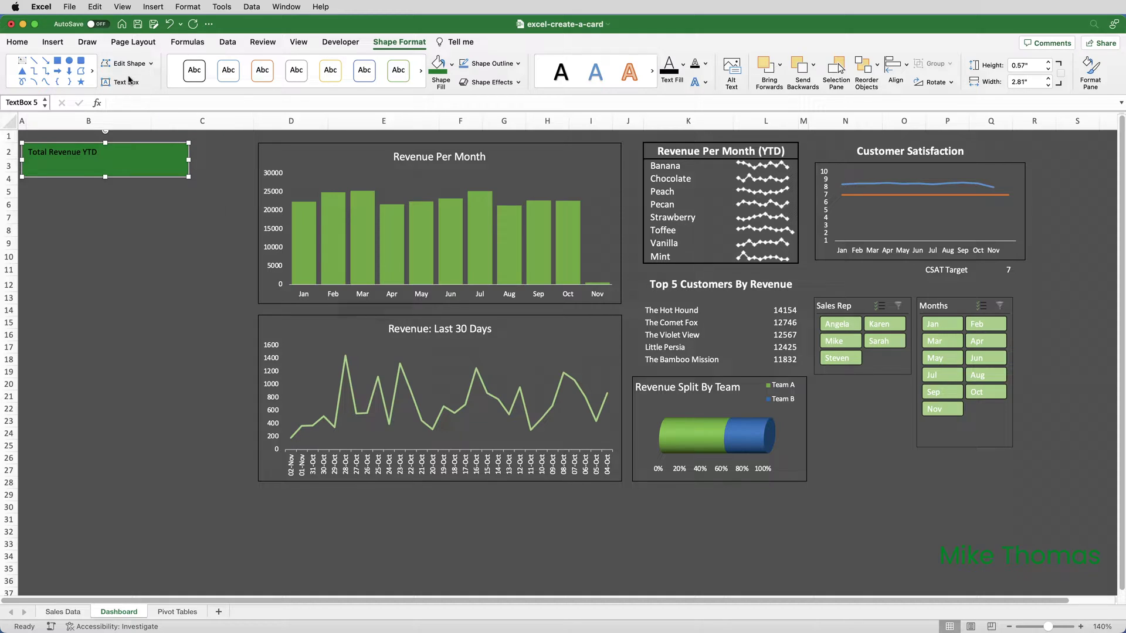
Make the heading text size 20, centred and middle-aligned, in white
click(26, 44)
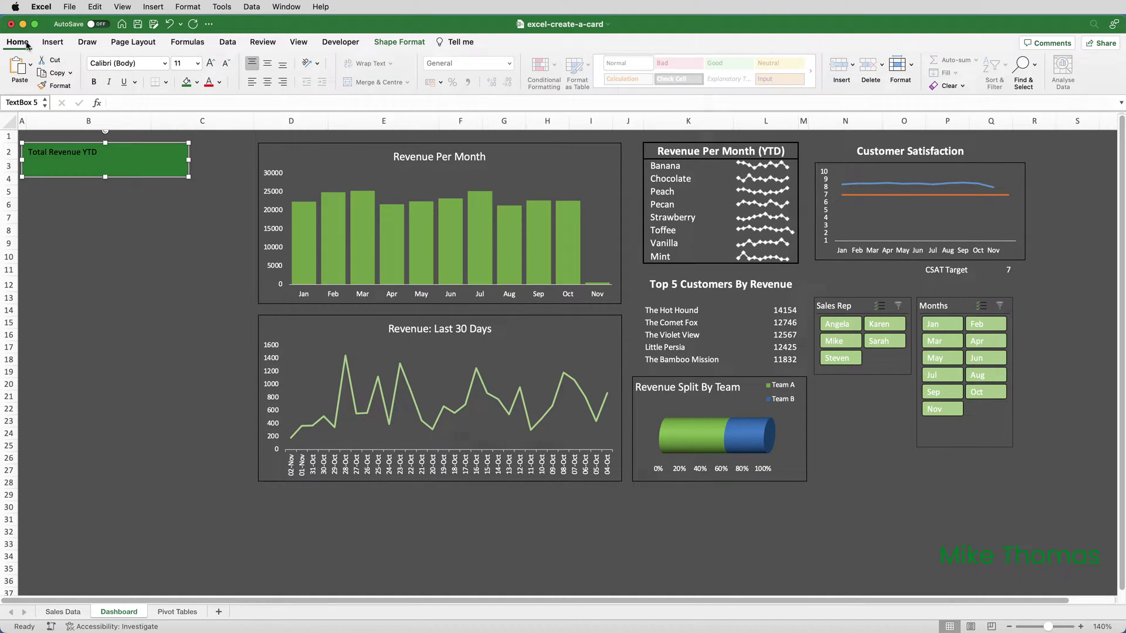
click(198, 66)
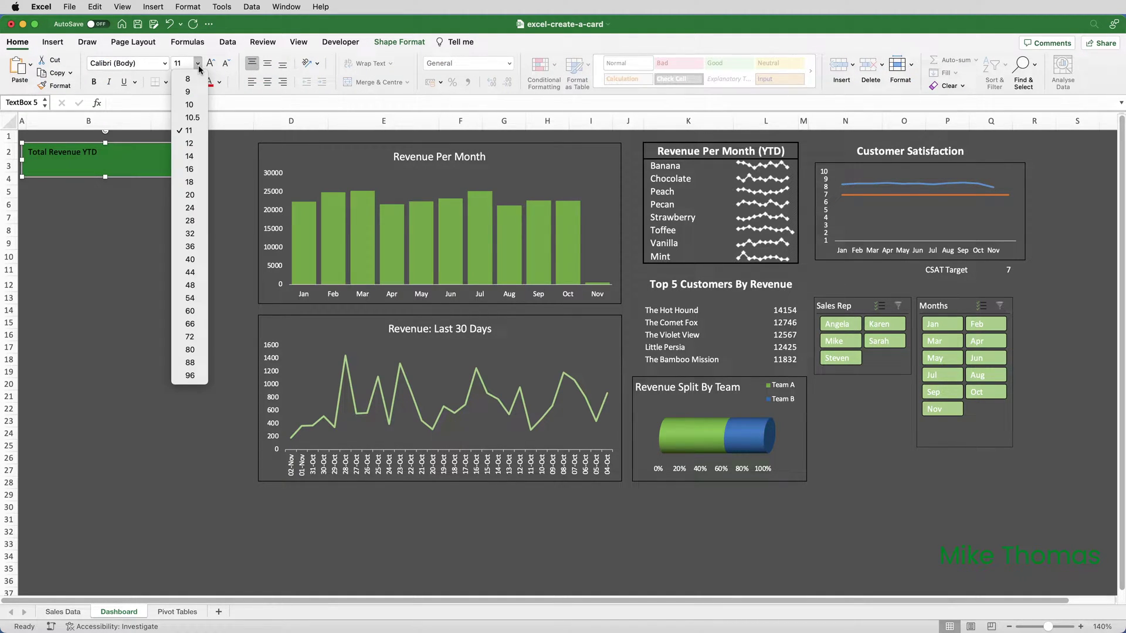
click(190, 195)
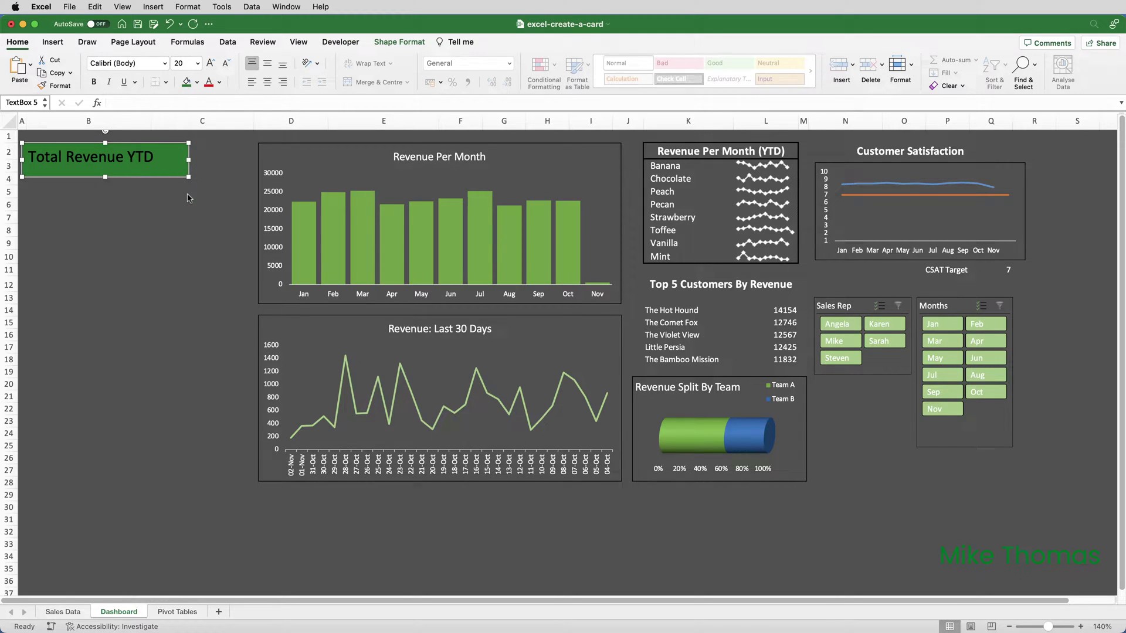
click(268, 82)
click(268, 65)
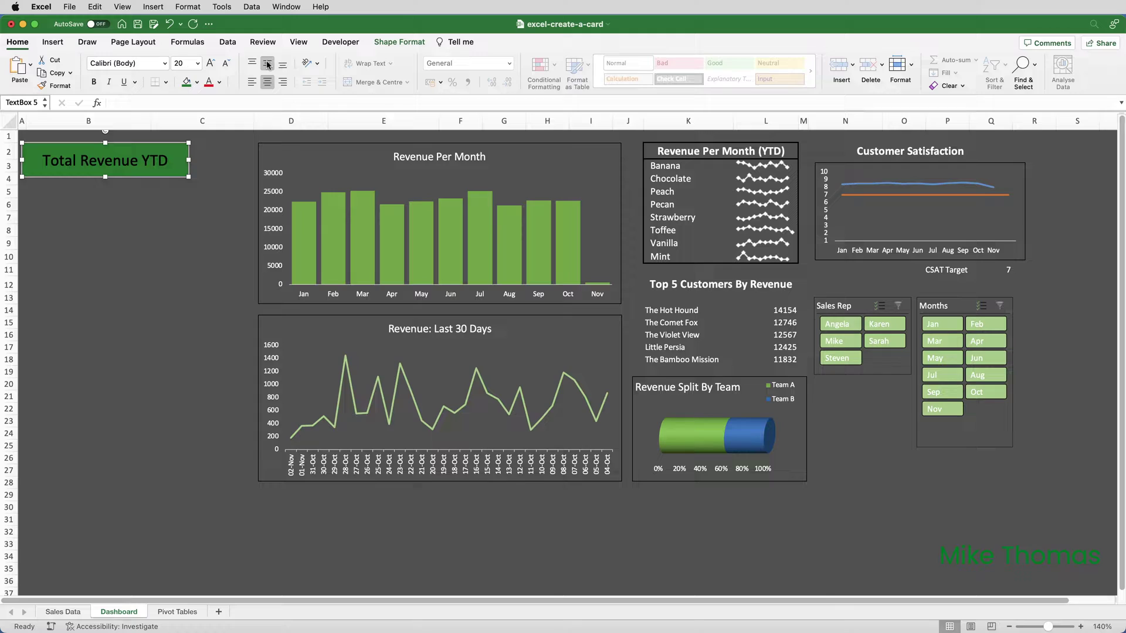
click(219, 82)
click(212, 135)
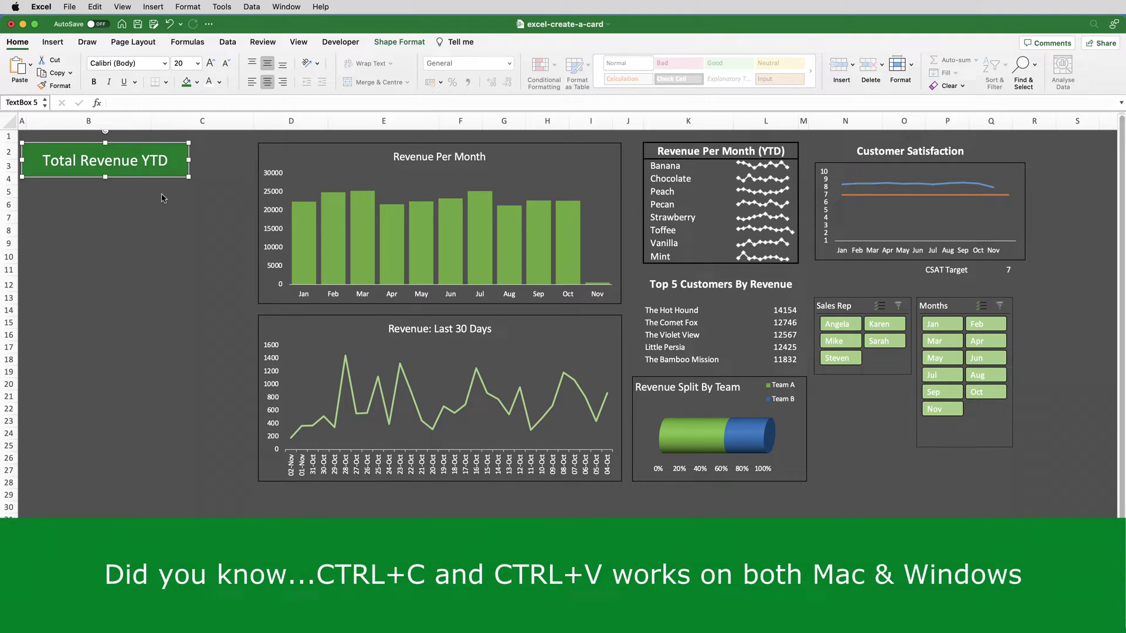
Paste a copy of the heading box and place it directly beneath the original
key(ctrl+v)
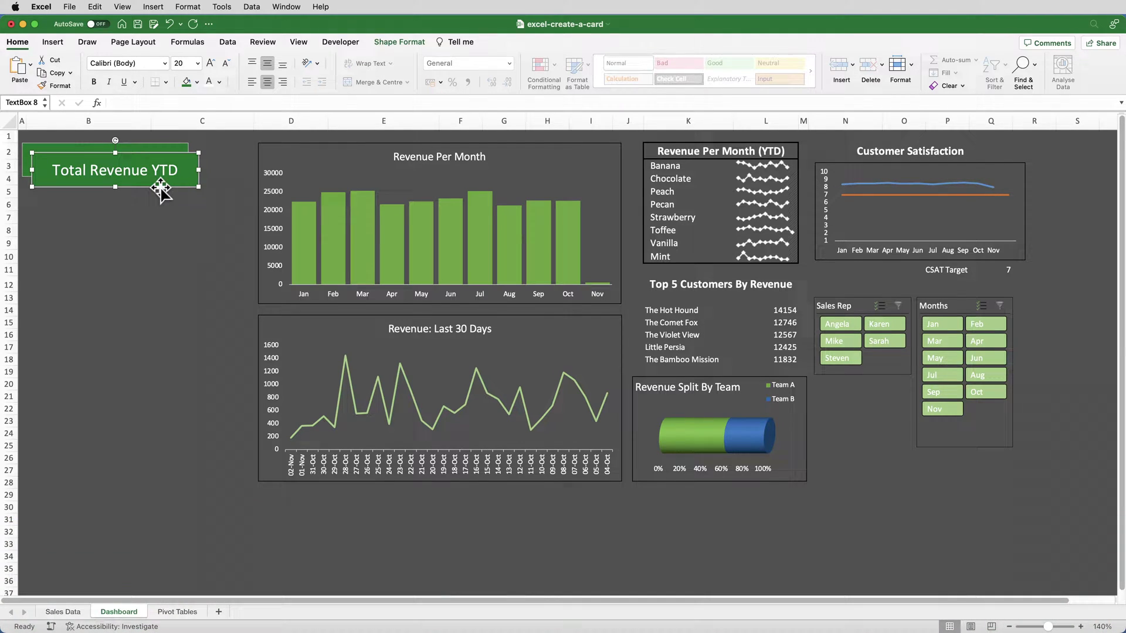
drag(160, 188, 150, 210)
click(148, 230)
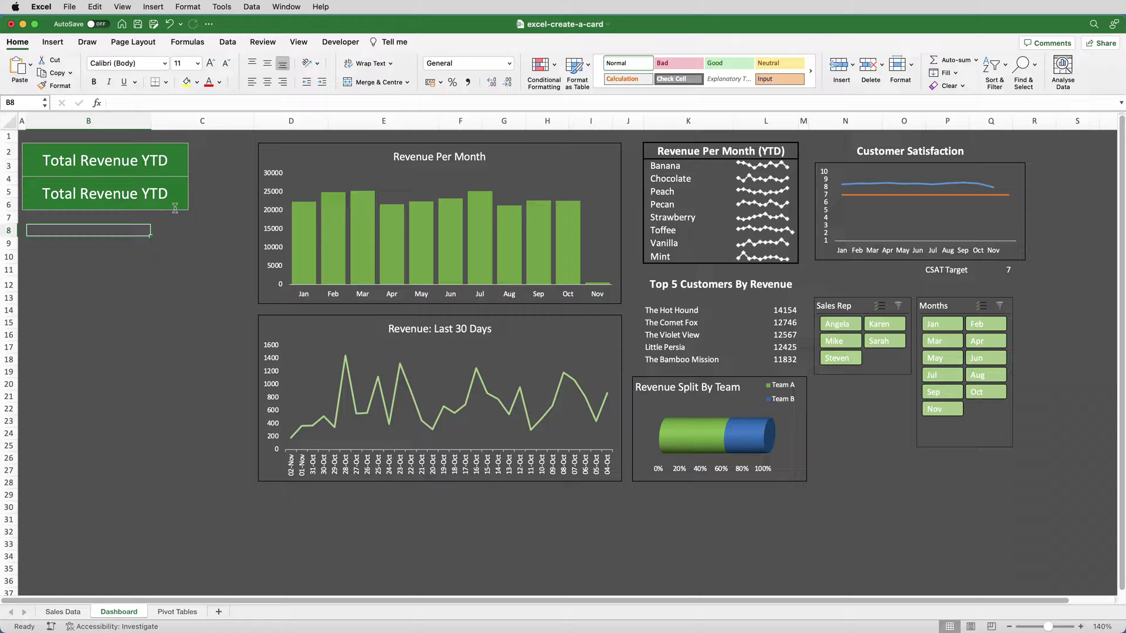
Set No Outline on both the upper and lower Total Revenue YTD boxes
click(189, 154)
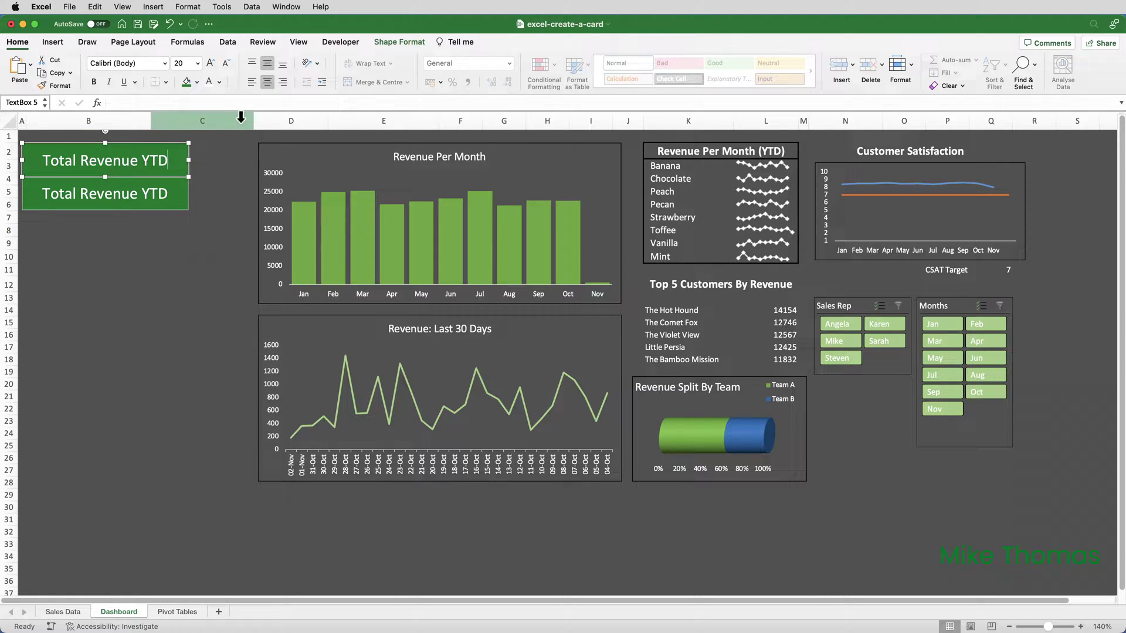
click(388, 45)
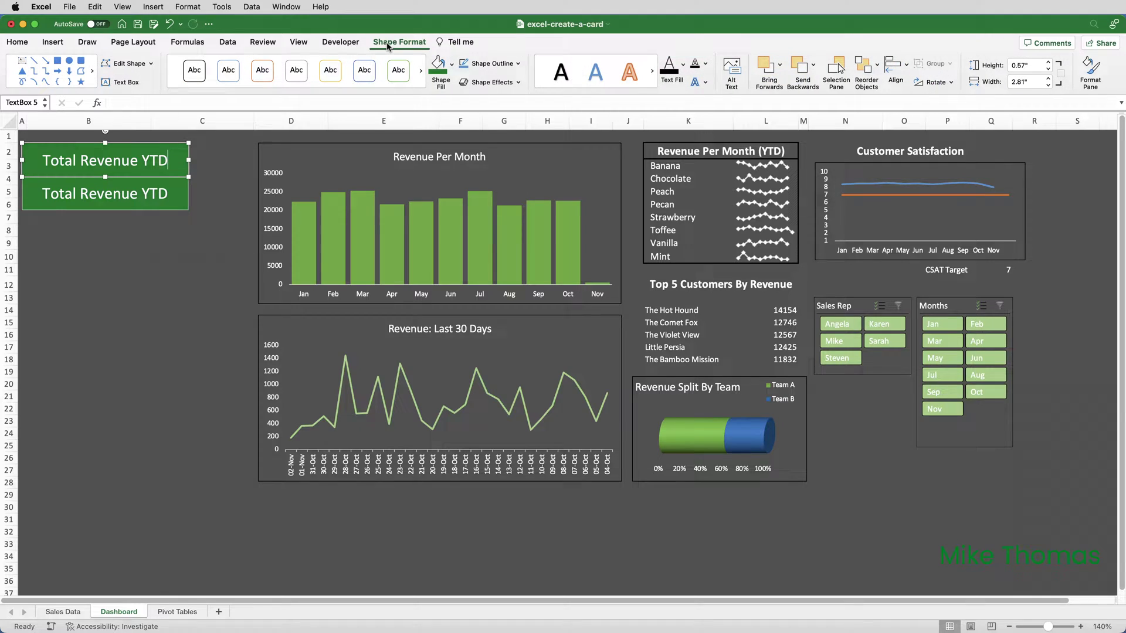
click(518, 64)
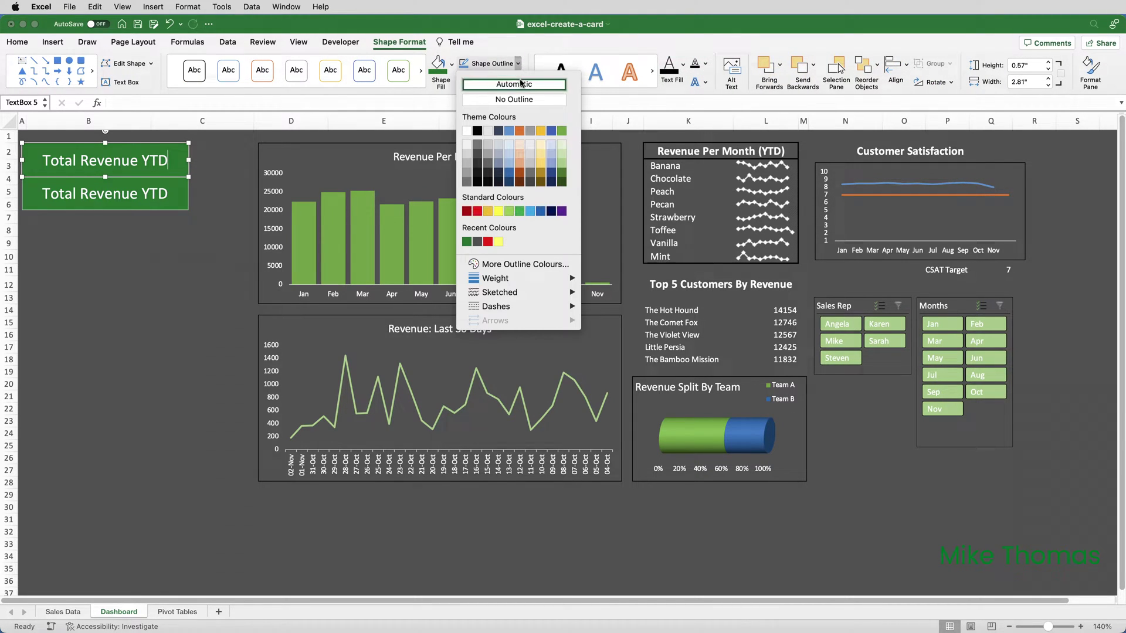
click(514, 99)
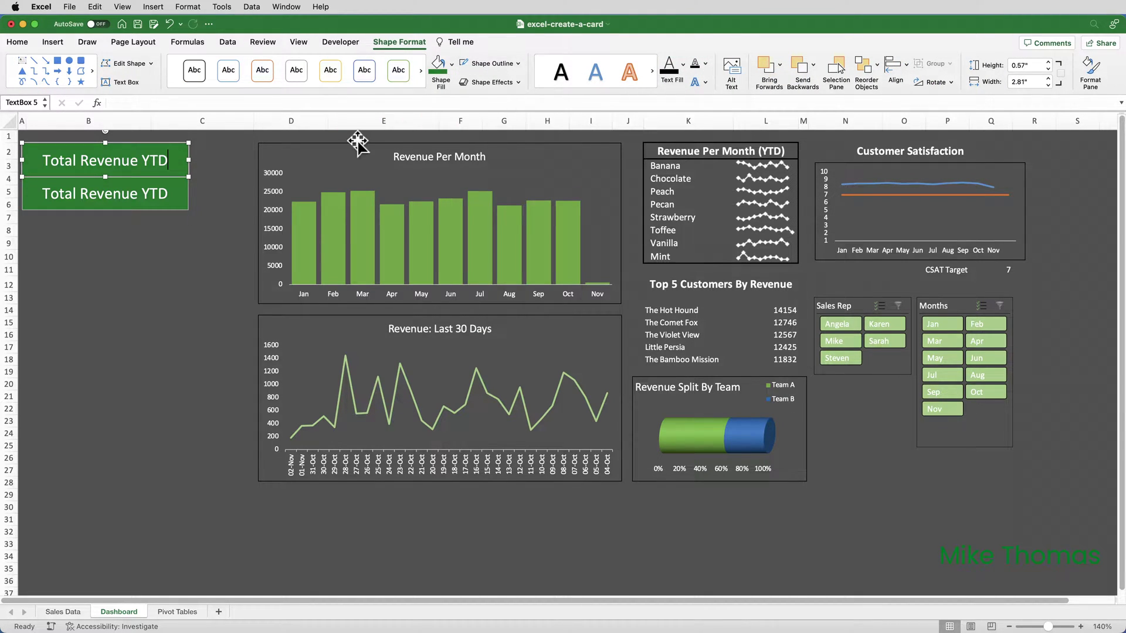
click(200, 202)
click(187, 194)
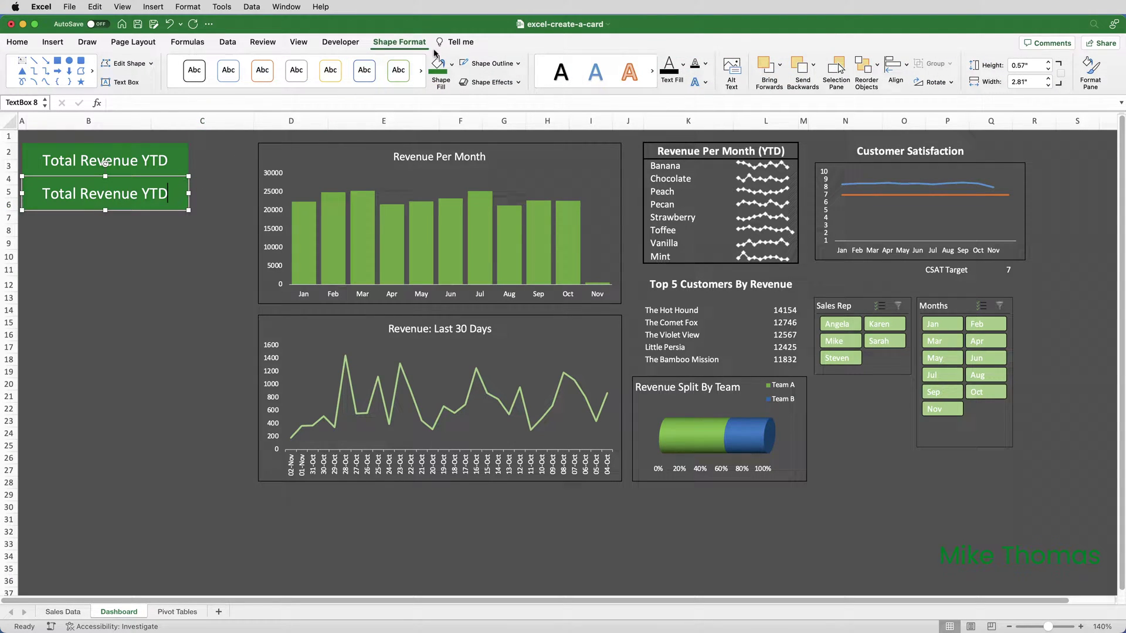
click(519, 63)
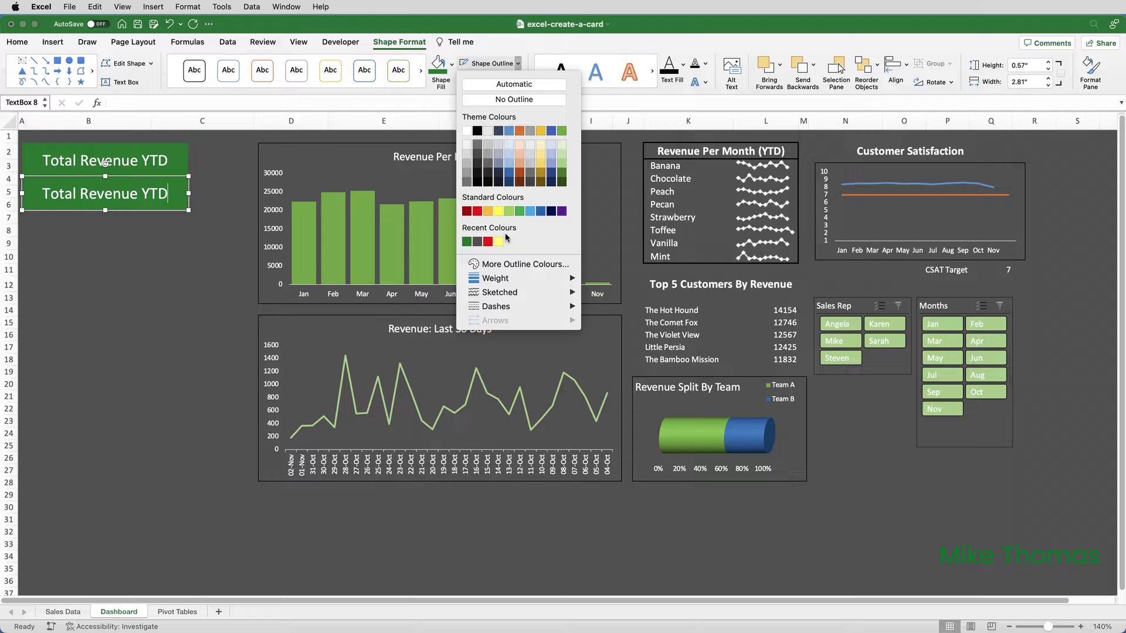
click(514, 99)
click(188, 231)
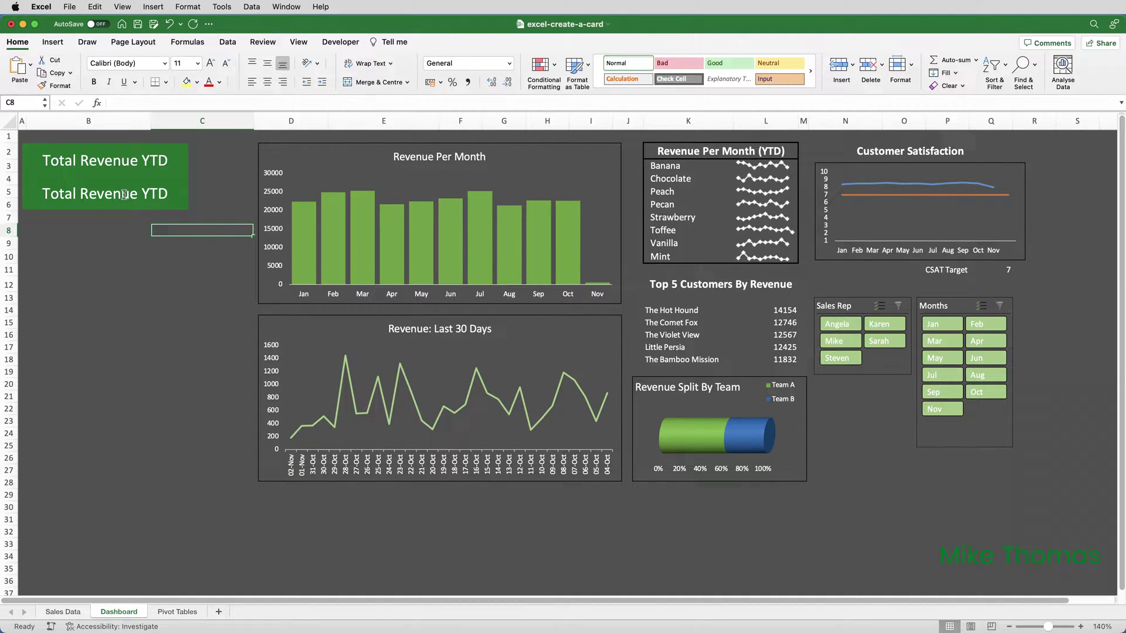
click(117, 195)
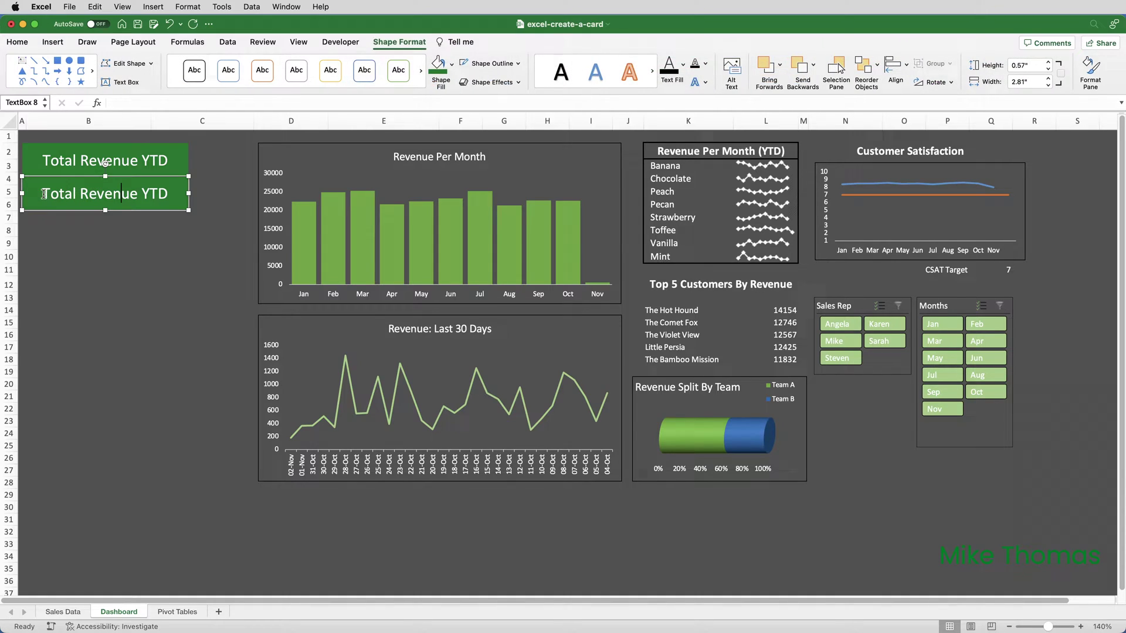
Clear the lower box's text and link it to ='Pivot Tables'!A16, showing £232,256
drag(42, 194, 161, 197)
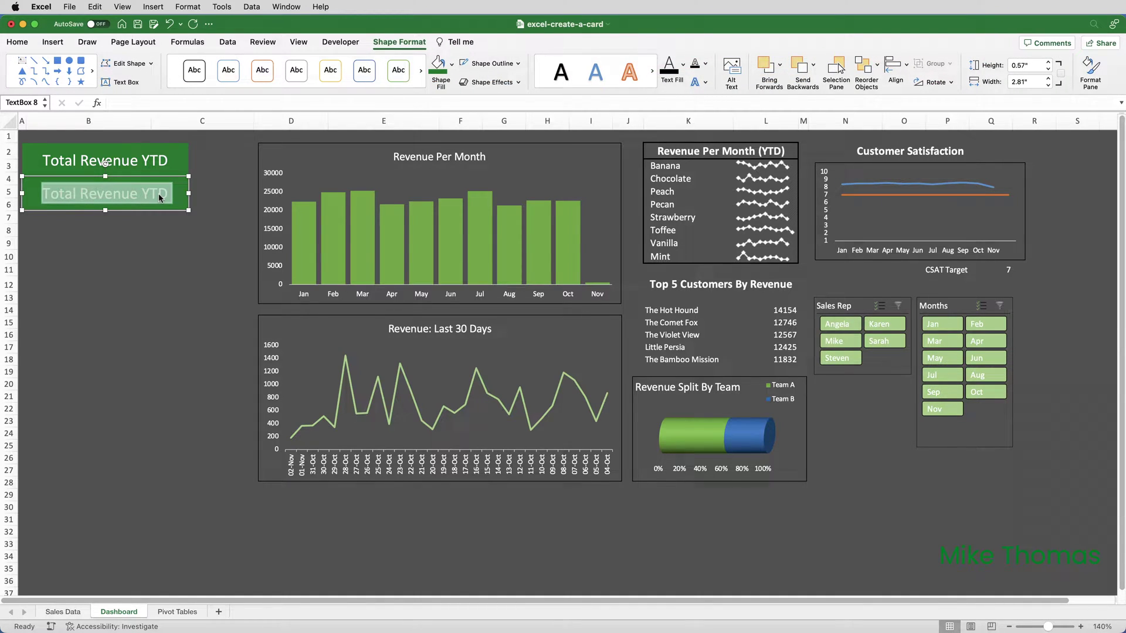
key(BackSpace)
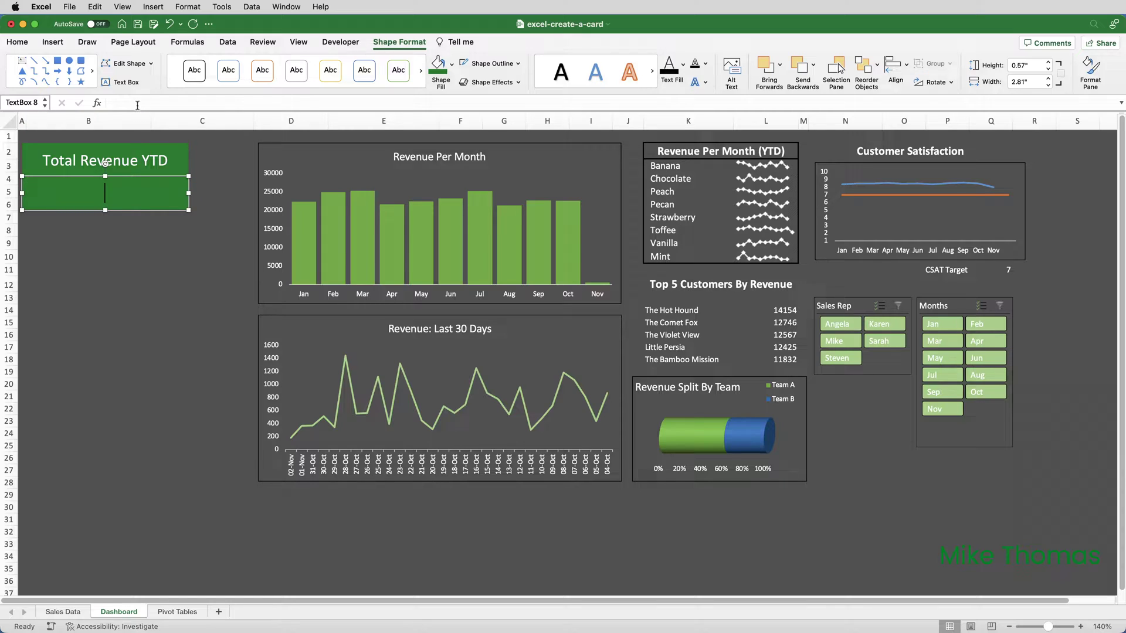
click(202, 104)
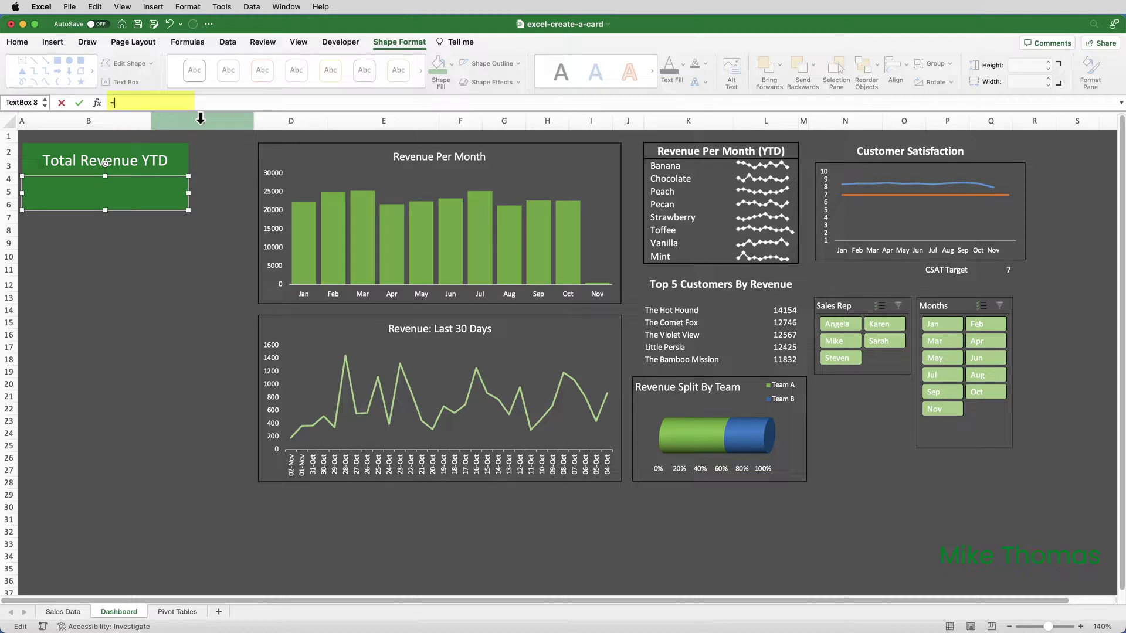
click(179, 611)
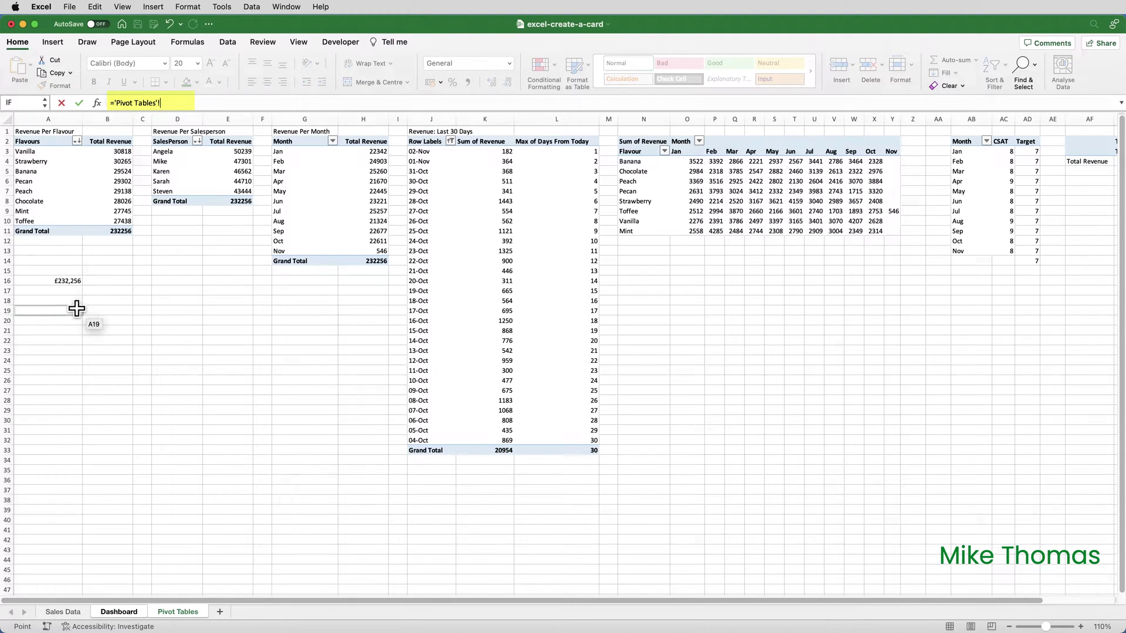
click(67, 284)
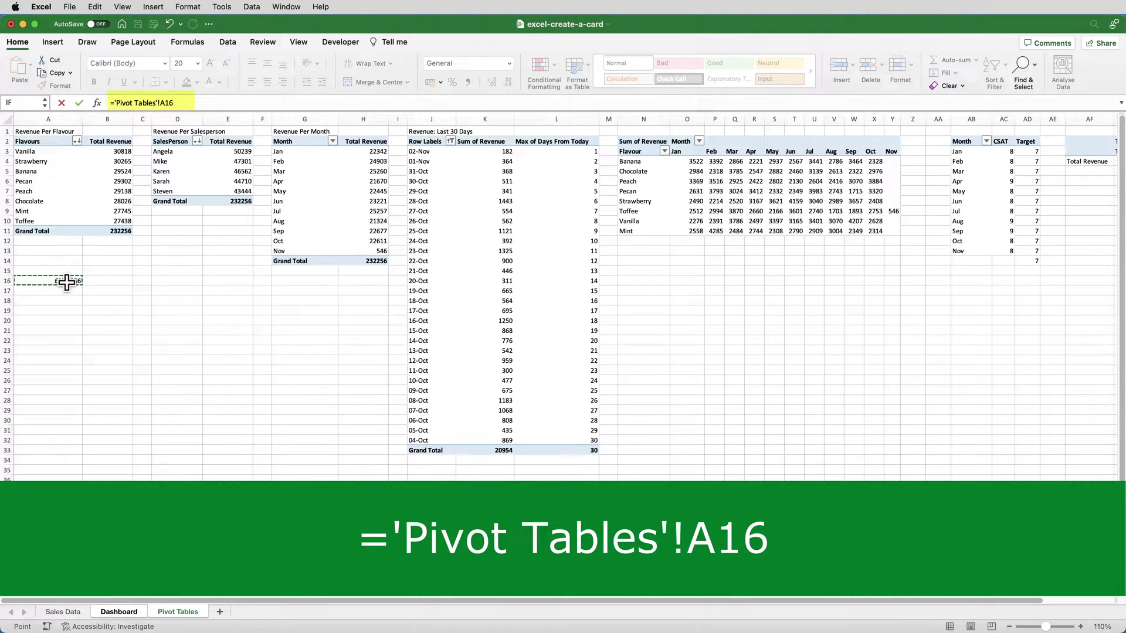
key(Return)
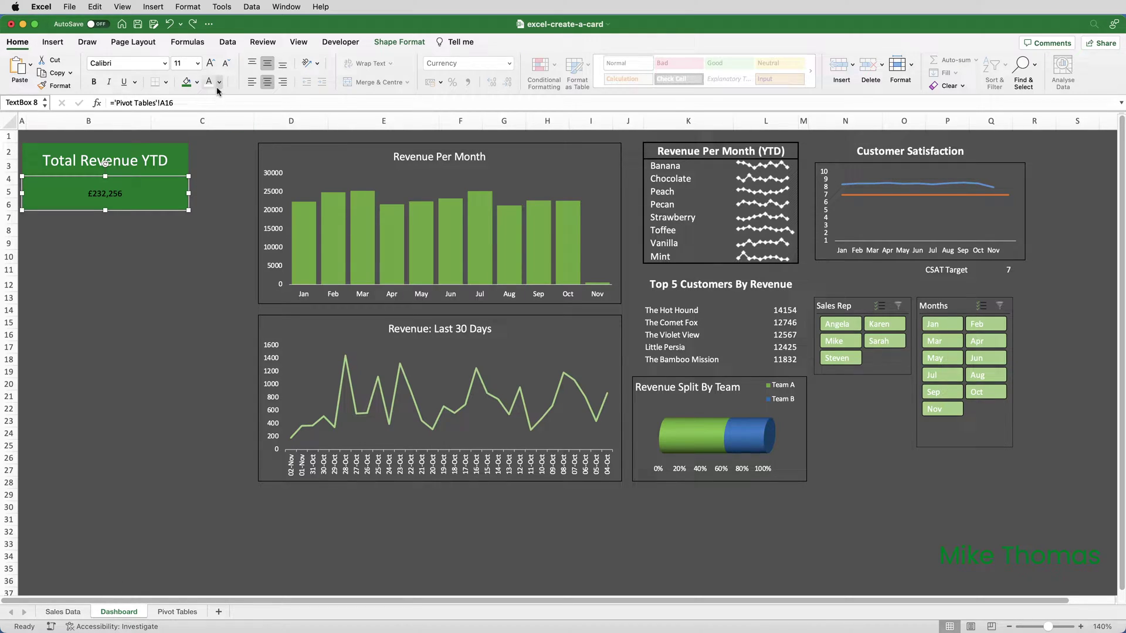
Set the £232,256 value to font size 20, then view the Pivot Tables sheet
click(198, 64)
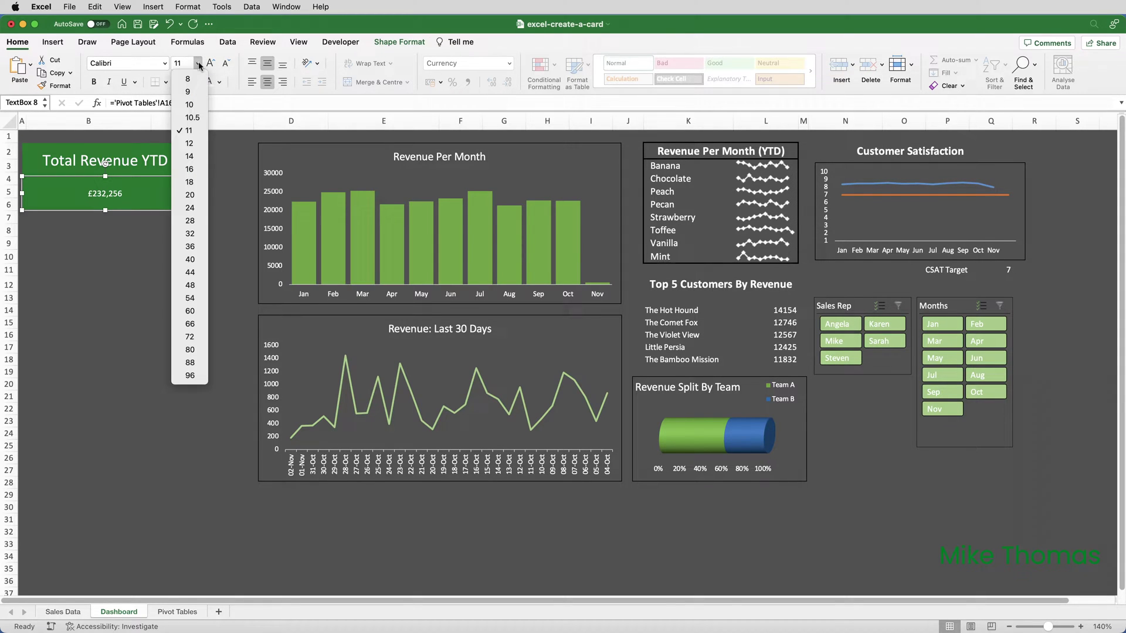
click(190, 195)
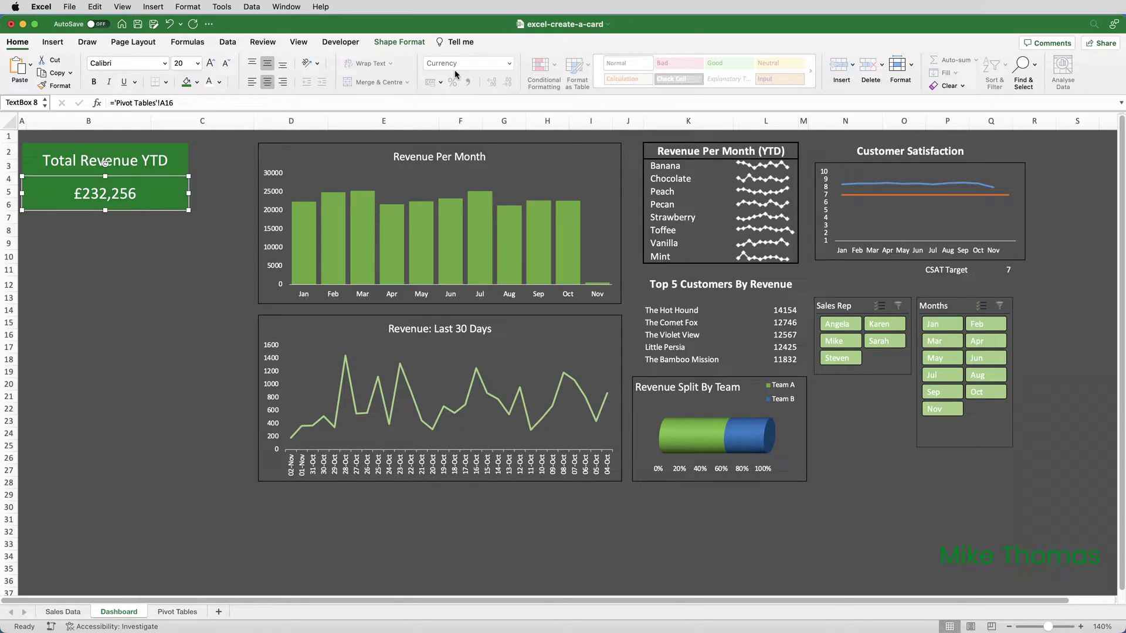
click(177, 612)
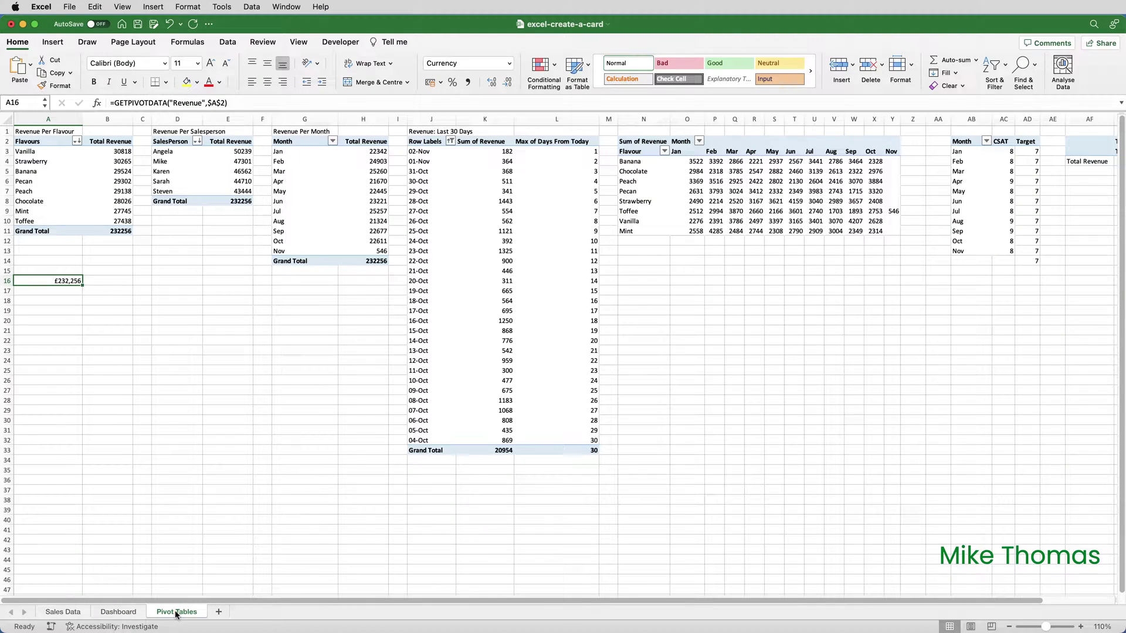
Cycle through the Dashboard, Pivot Tables and Sales Data sheets, finishing on Dashboard
click(137, 614)
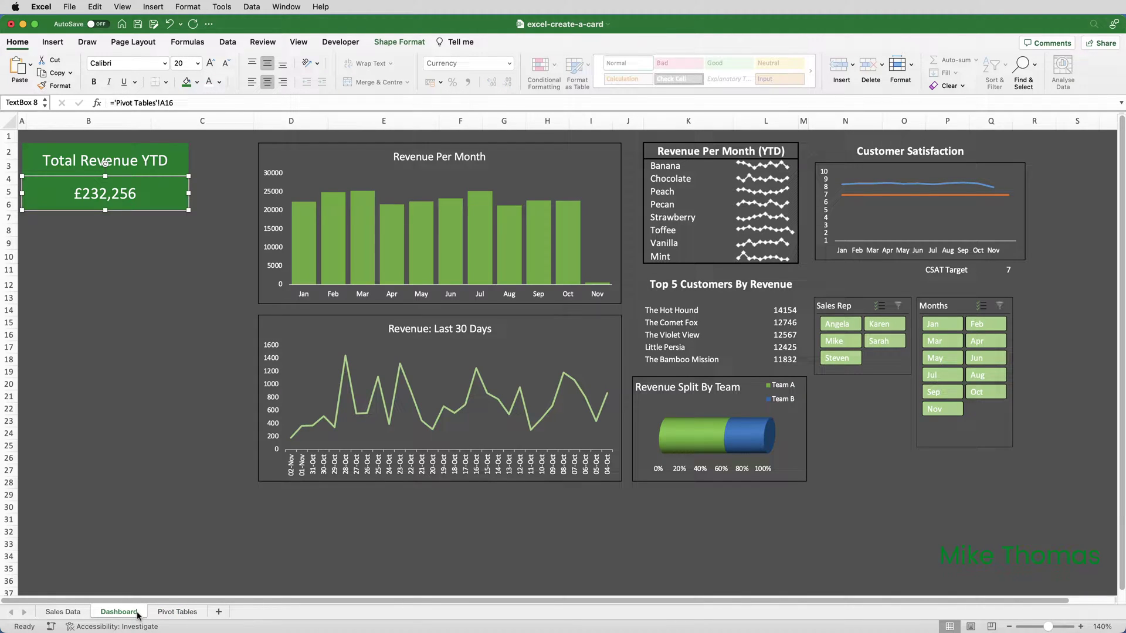
click(166, 613)
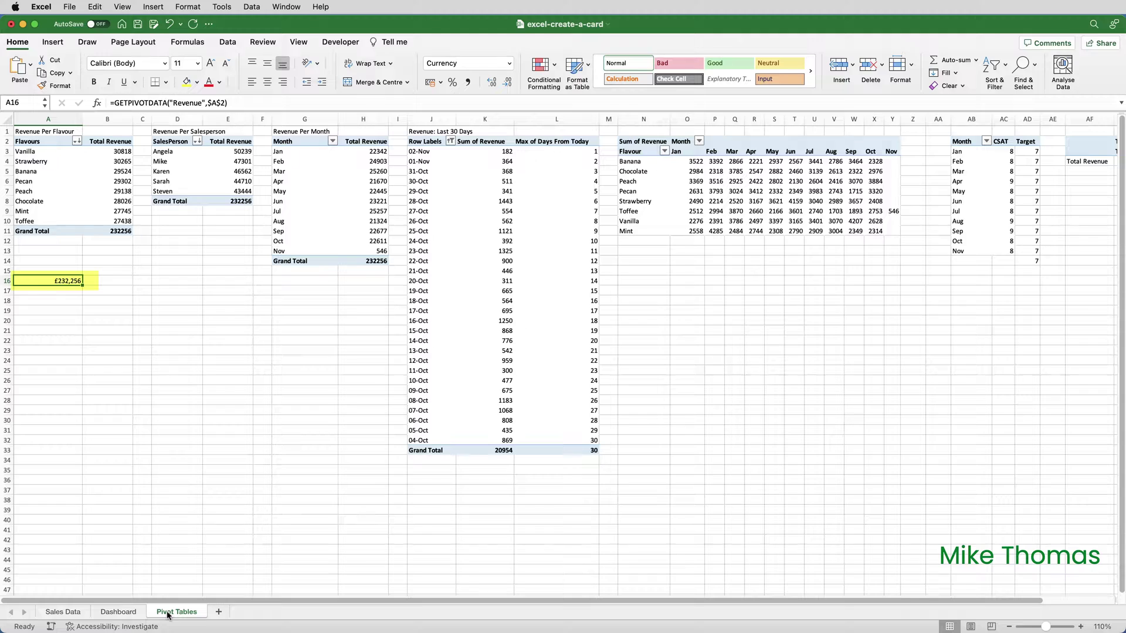
click(63, 612)
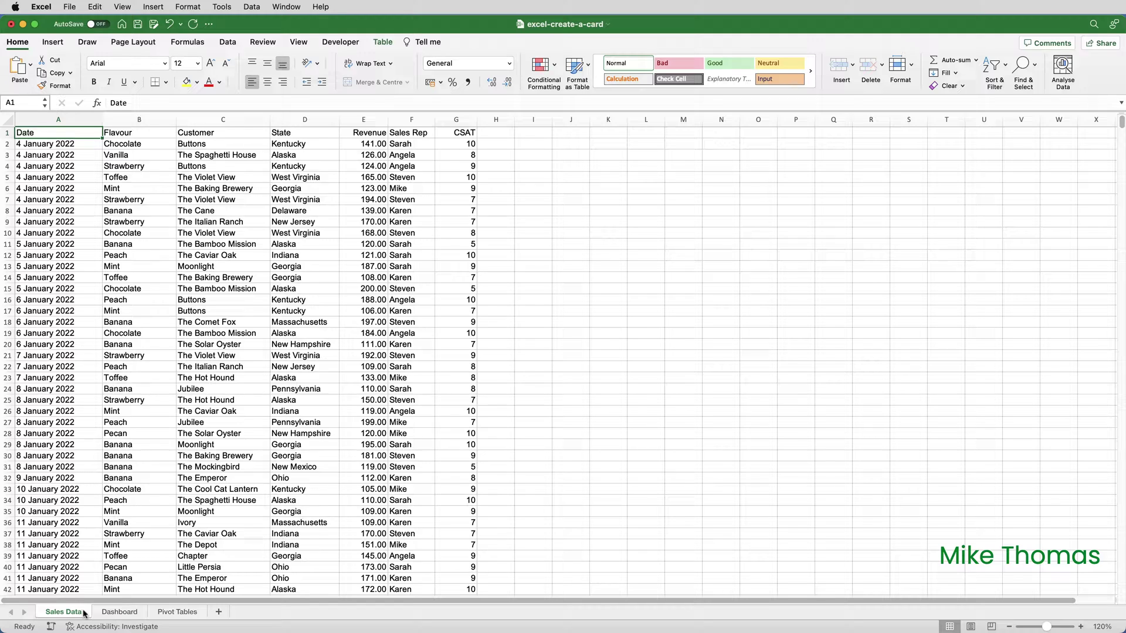
click(176, 612)
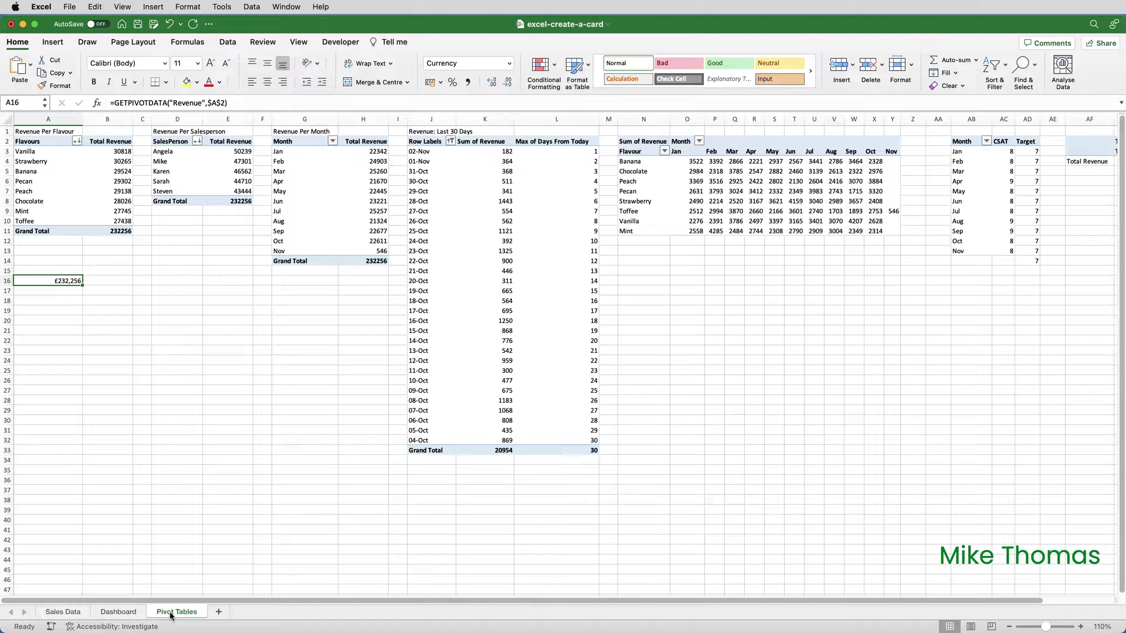
click(119, 613)
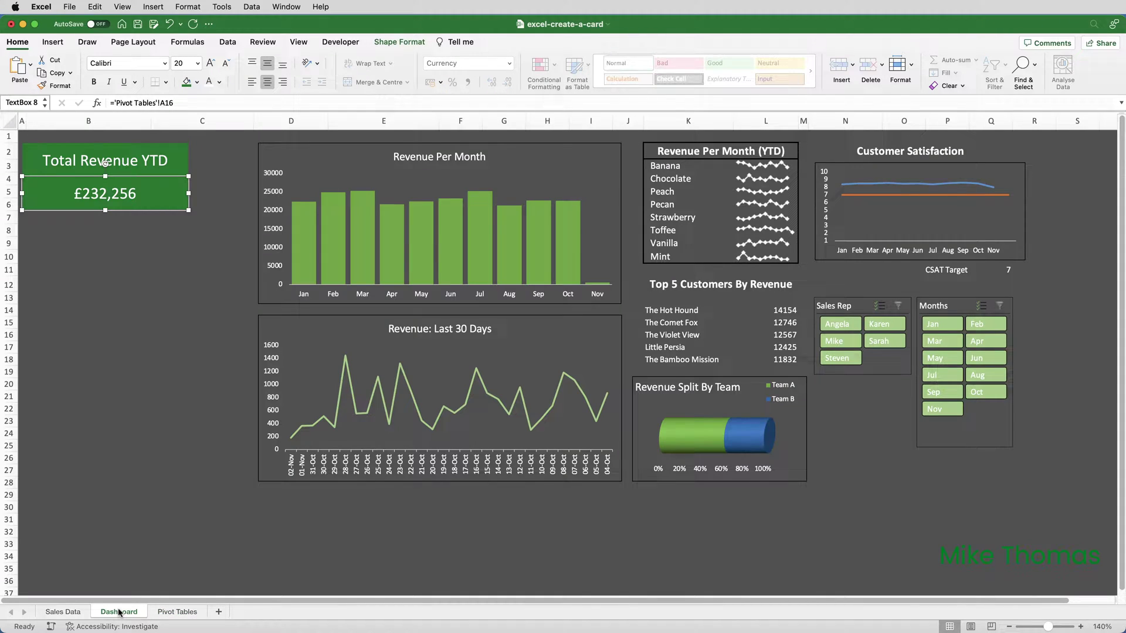